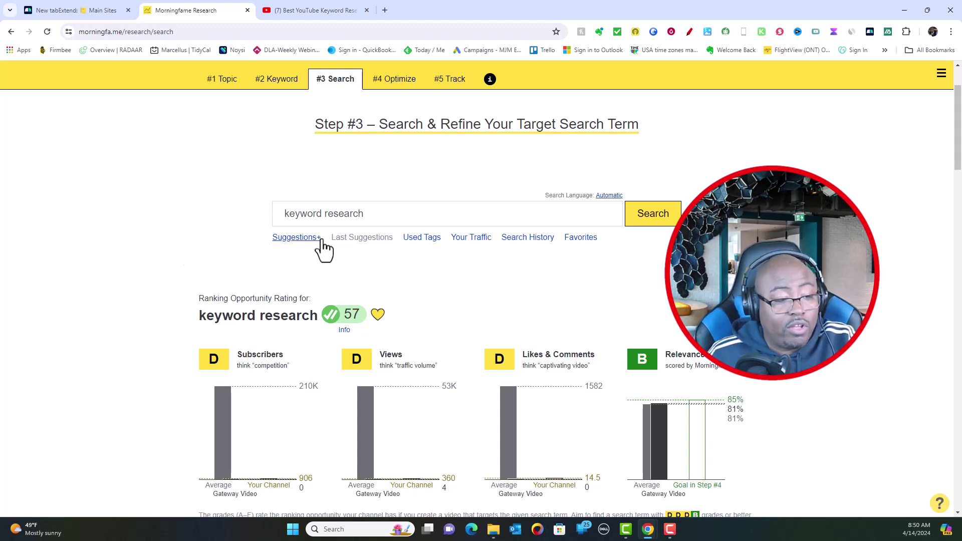
Check the ranking opportunity rating for "keyword research" and choose it as the target search term for Step #4
drag(369, 215, 265, 219)
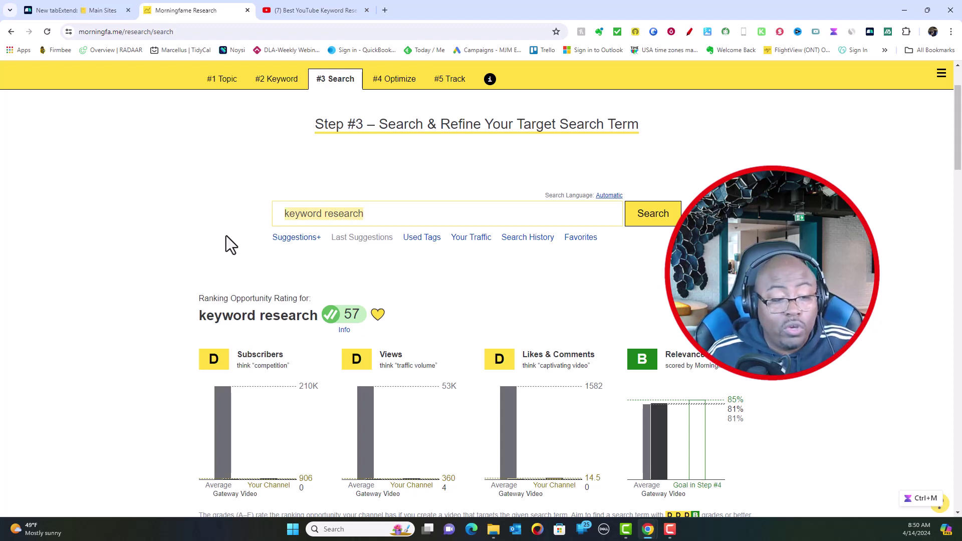
click(221, 279)
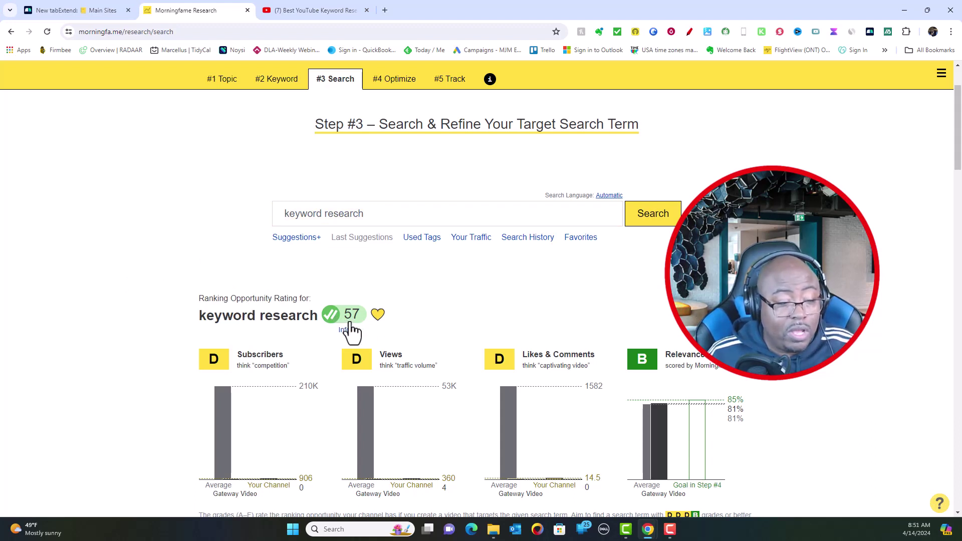
scroll(285, 302, down, 6)
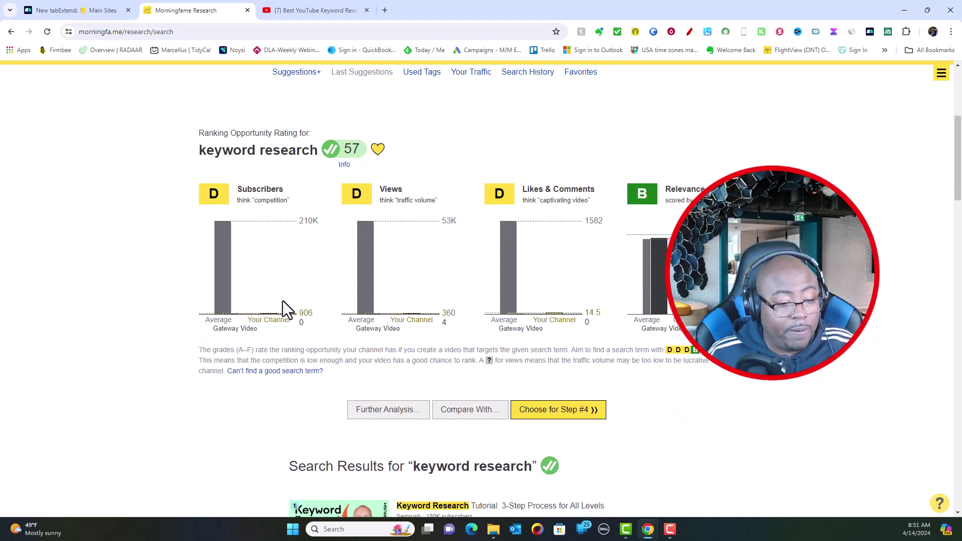
click(575, 279)
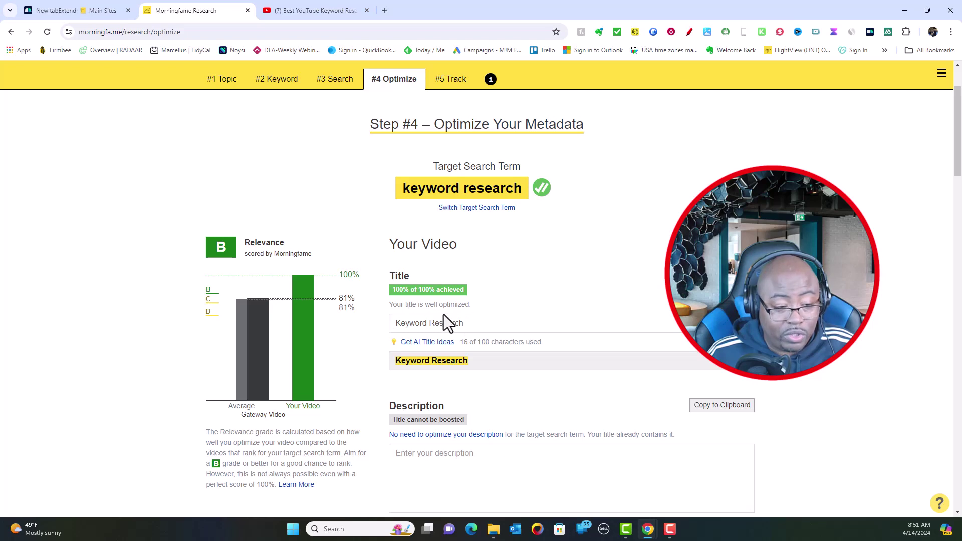
Examine the relevance score and the title and description sections for the "keyword research" target term
scroll(486, 308, down, 3)
scroll(476, 264, up, 5)
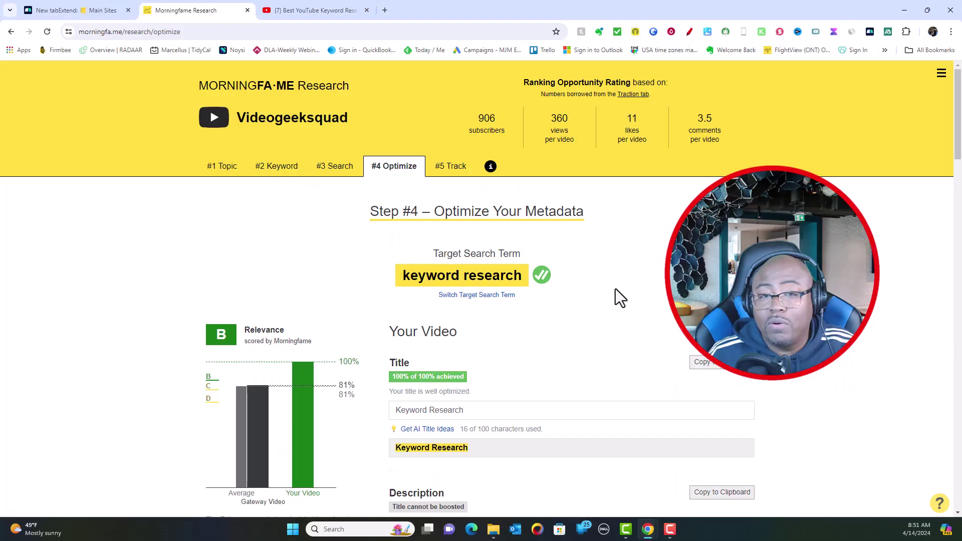
scroll(616, 294, down, 2)
scroll(618, 294, down, 2)
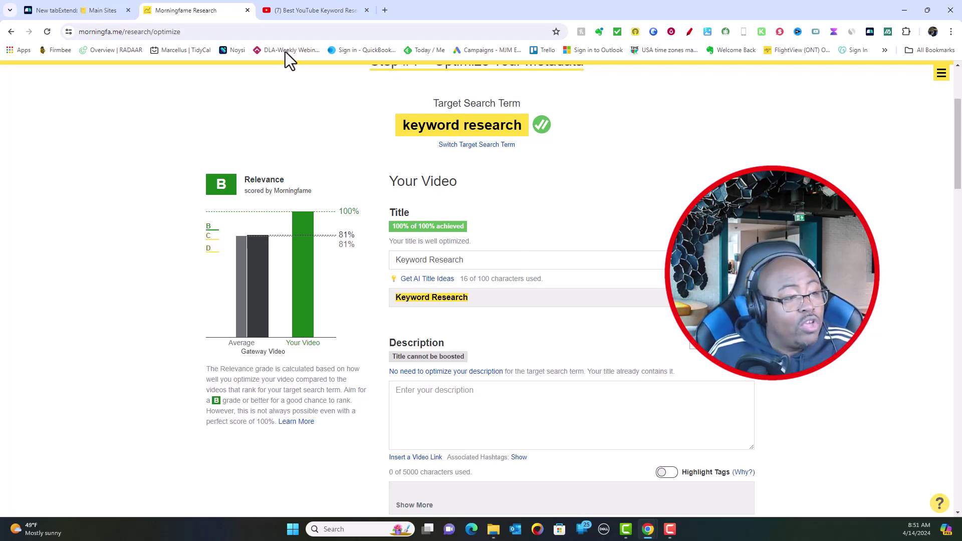
Switch to YouTube, return to the "how to find good keywords for youtube" search results and collapse the SocialBook Search Explorer
click(318, 10)
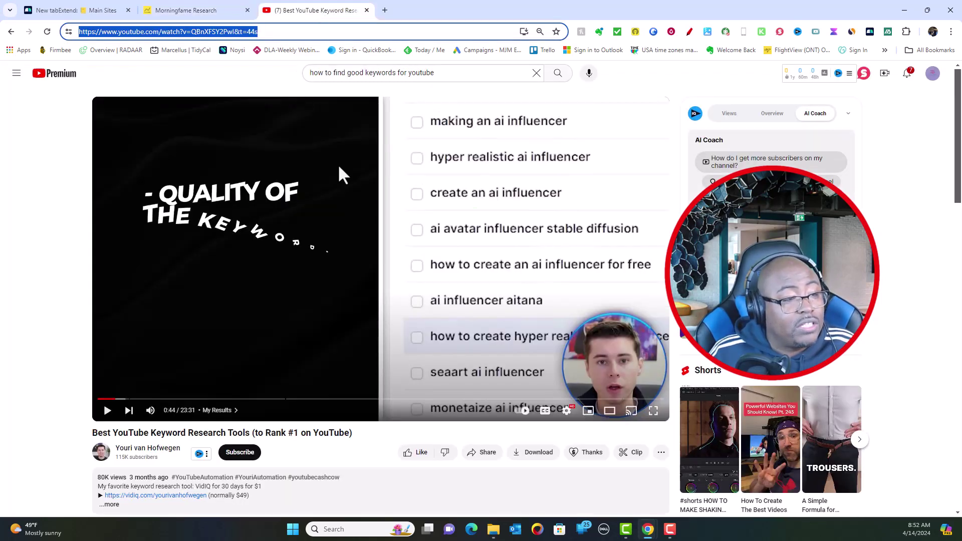
click(11, 31)
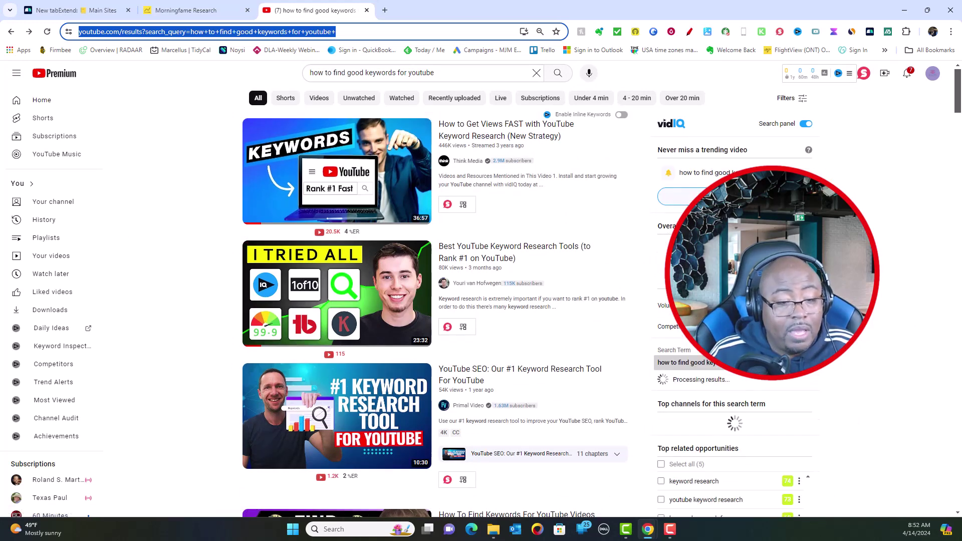
click(815, 127)
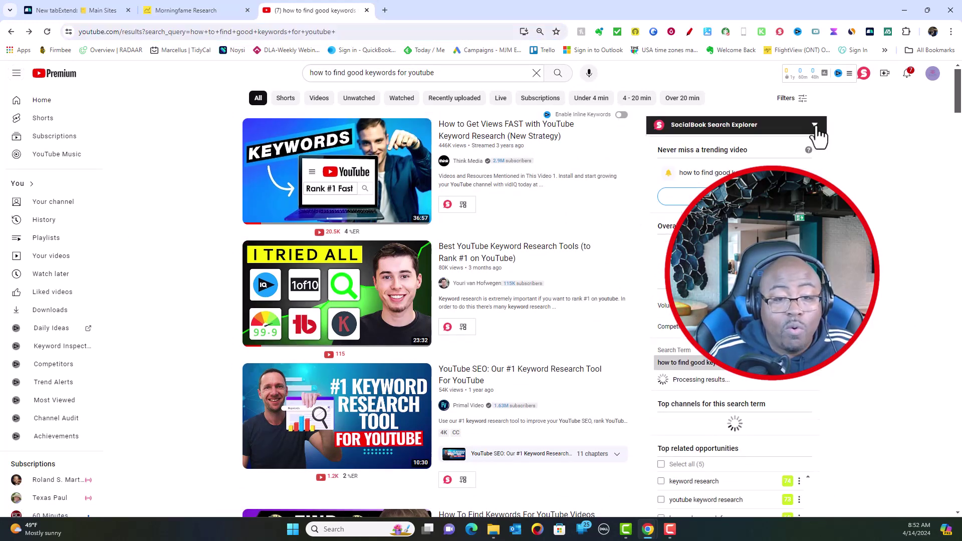
Compare the thumbnails, titles, view counts and subscriber counts of the top-ranking keyword research videos
mouse_move(492, 215)
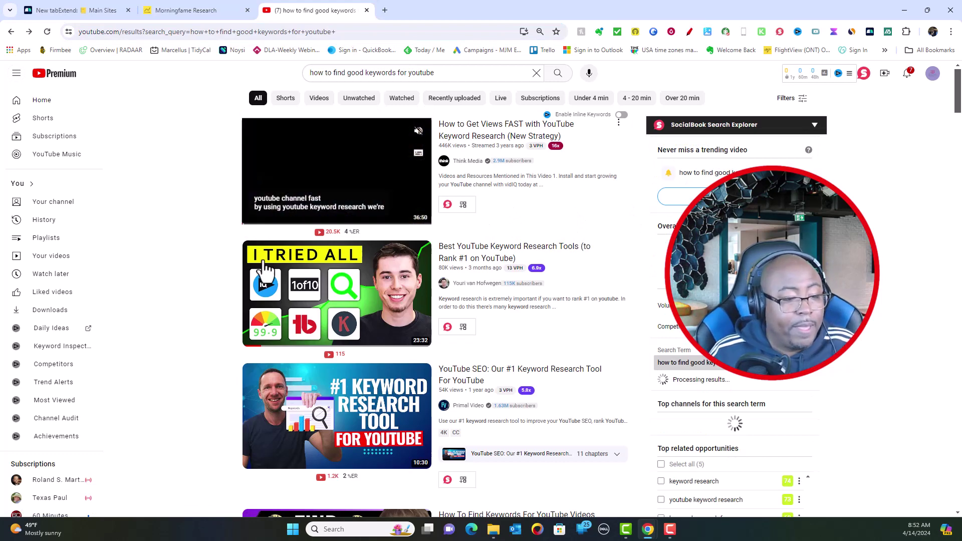
mouse_move(456, 143)
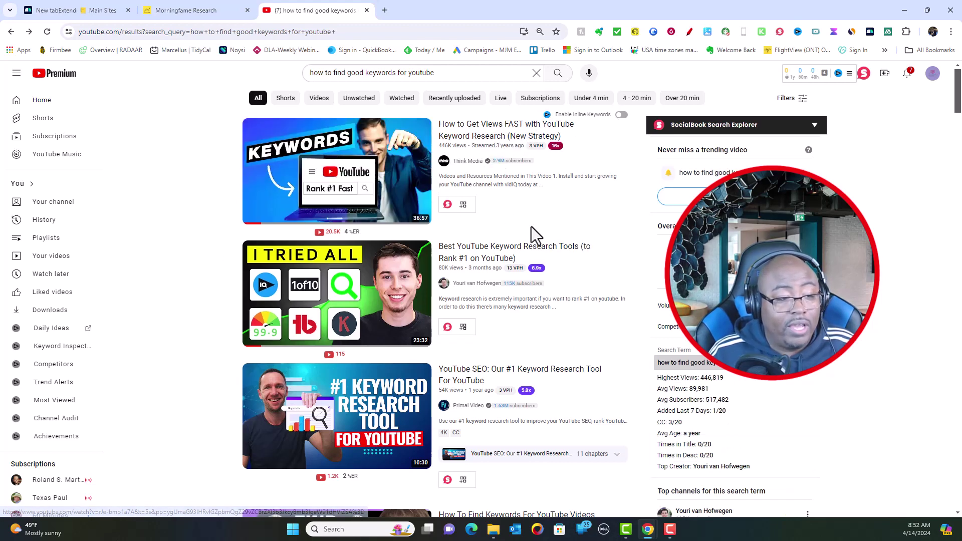
mouse_move(530, 224)
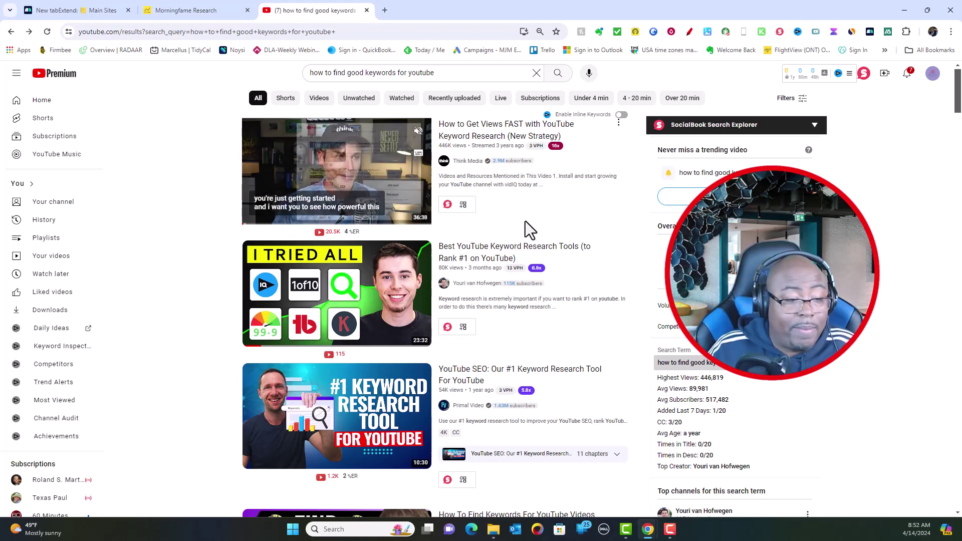
mouse_move(480, 258)
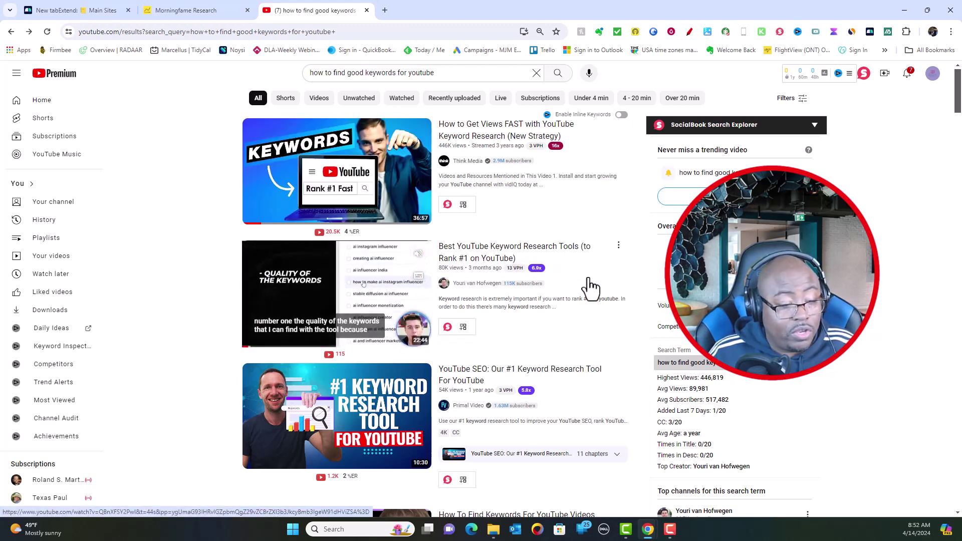
scroll(590, 285, down, 3)
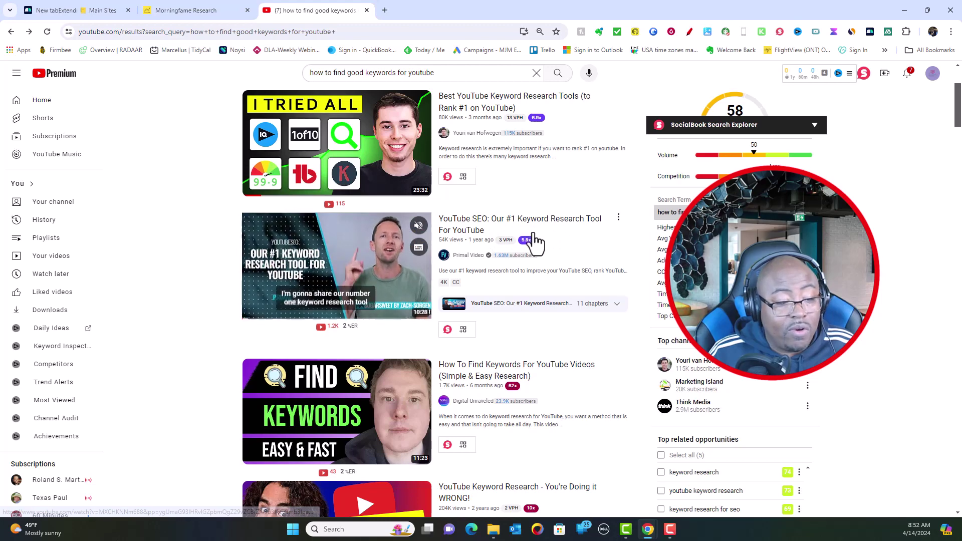
scroll(485, 338, down, 4)
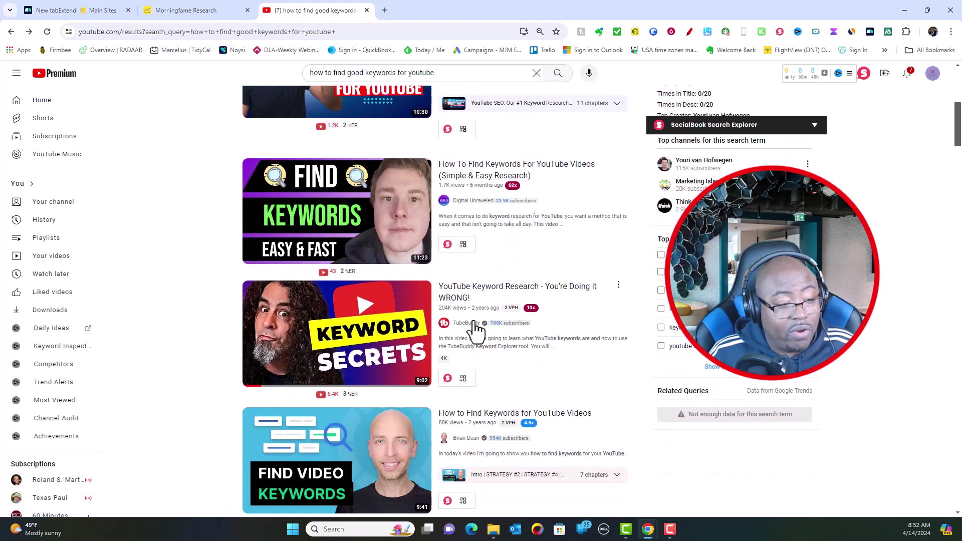
mouse_move(490, 180)
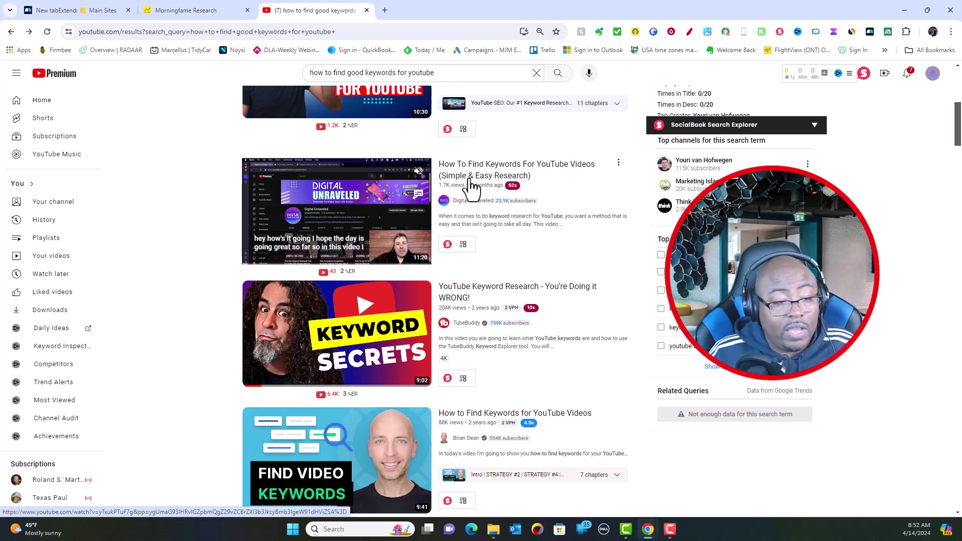
scroll(496, 306, down, 3)
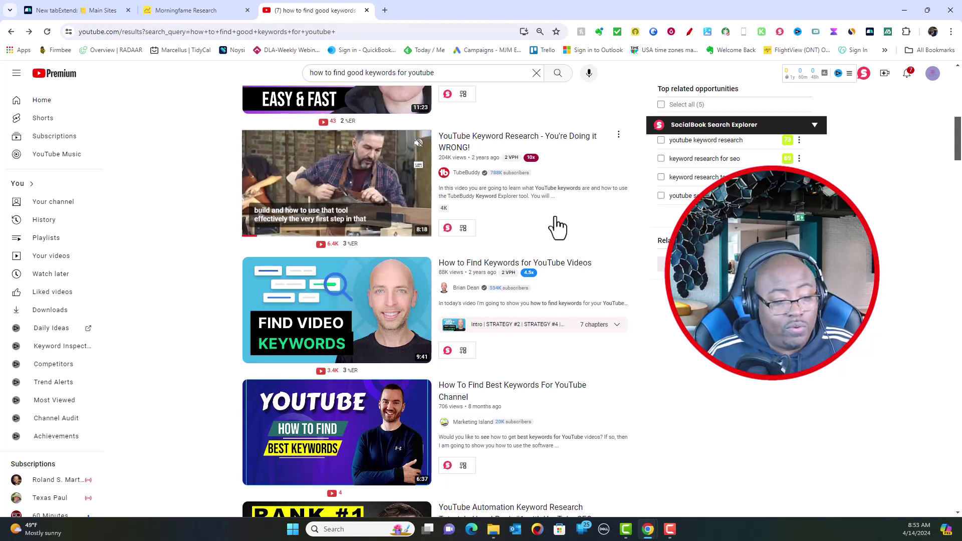
scroll(556, 227, up, 7)
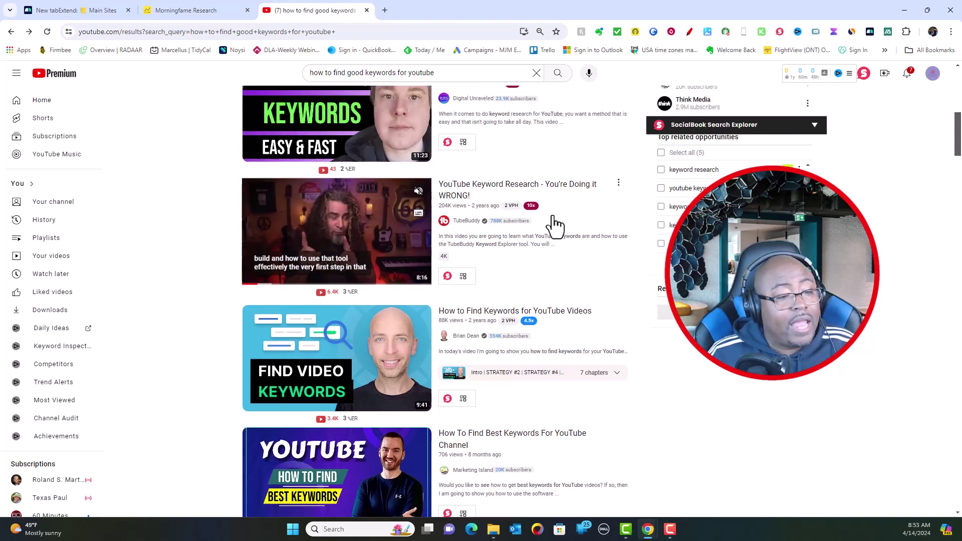
scroll(555, 227, down, 13)
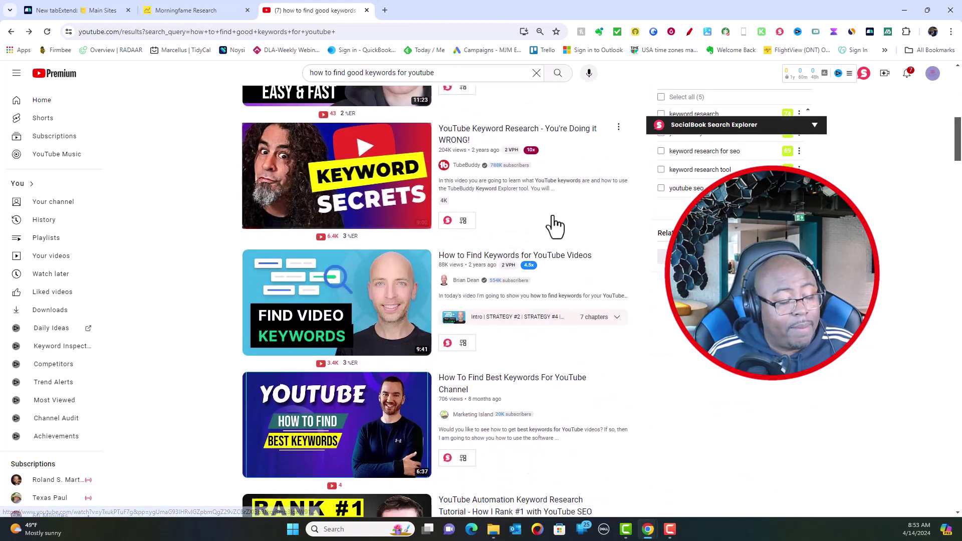
scroll(555, 227, up, 10)
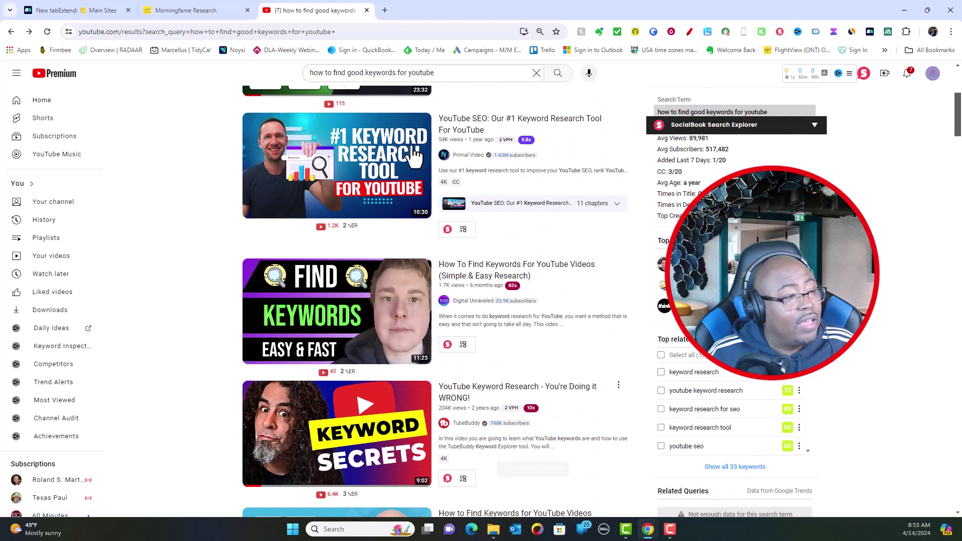
Switch back to Morningfame and review the title, description, suggested tags, pinned comment and competing thumbnail sections
click(200, 9)
scroll(648, 269, down, 20)
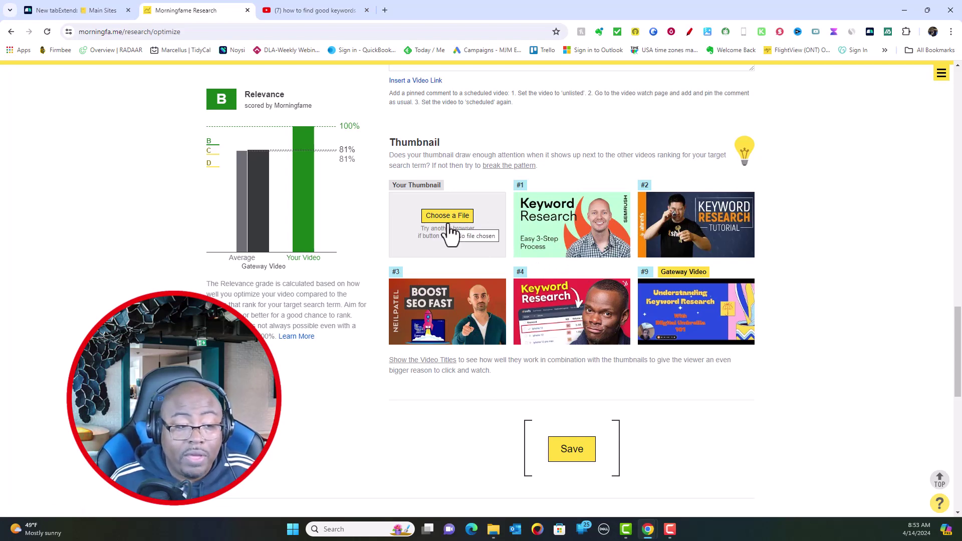
scroll(497, 286, up, 10)
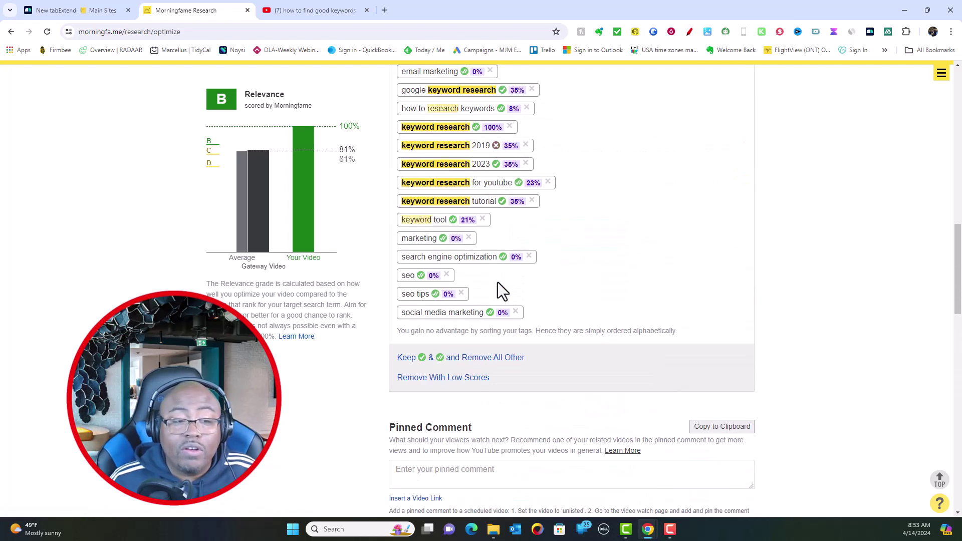
scroll(498, 282, up, 8)
scroll(497, 281, down, 2)
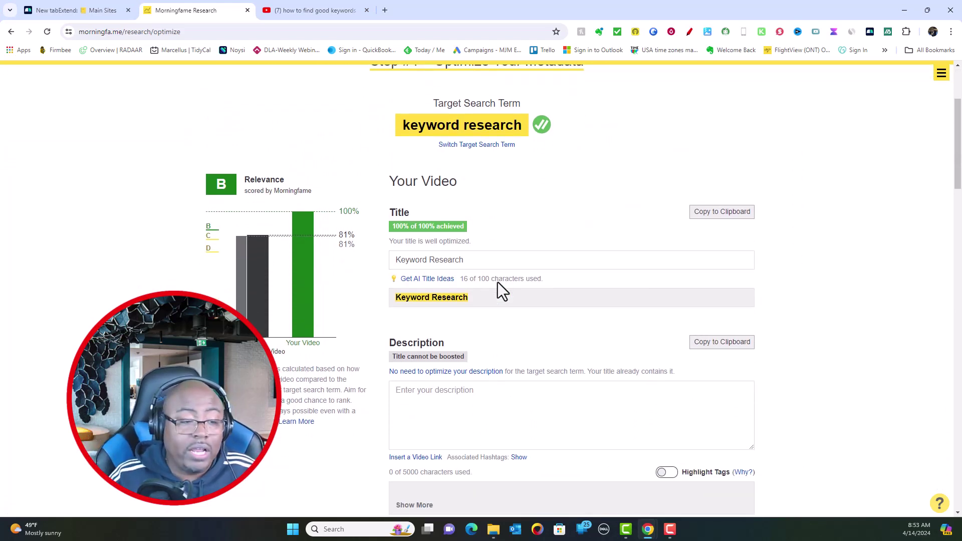
scroll(522, 288, down, 10)
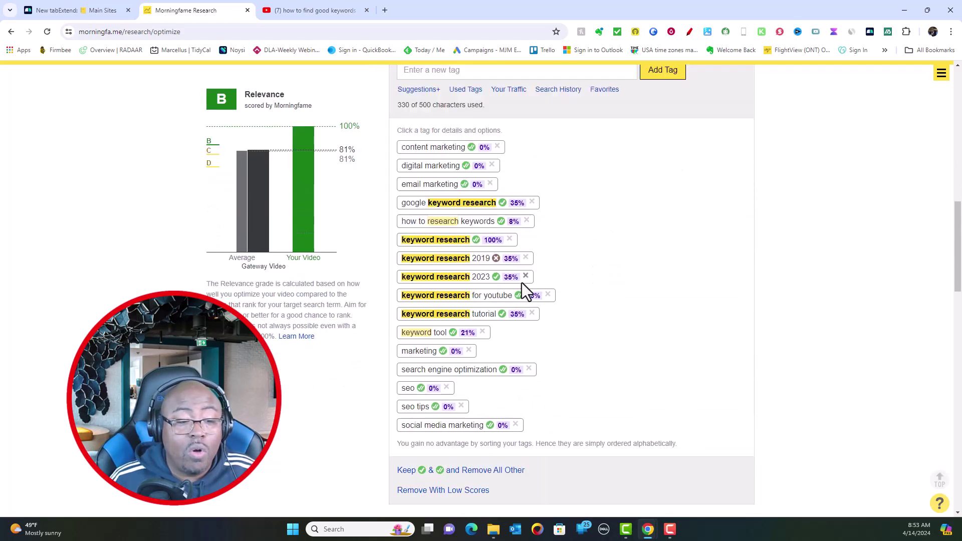
scroll(522, 282, down, 3)
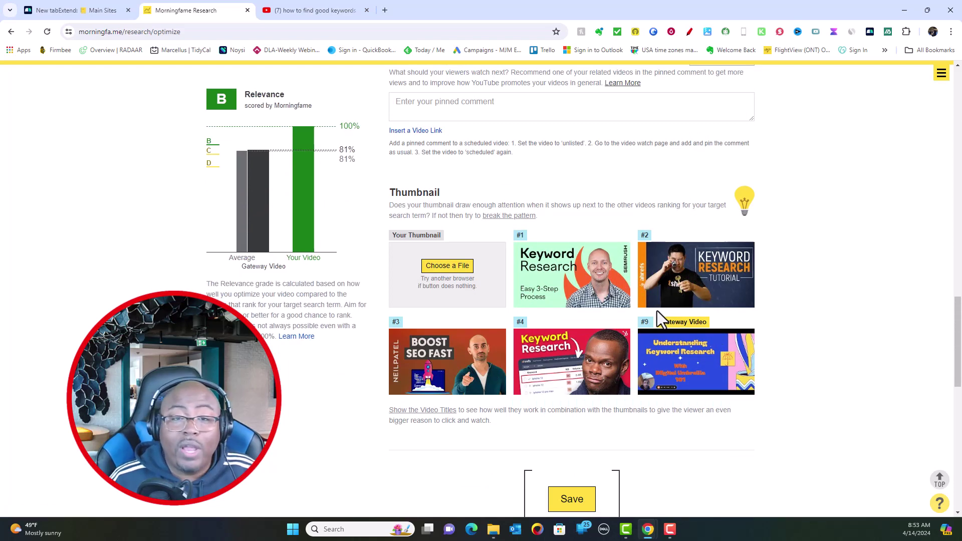
Switch to the YouTube search results and look through the thumbnails and titles of the lower-ranking videos
click(300, 10)
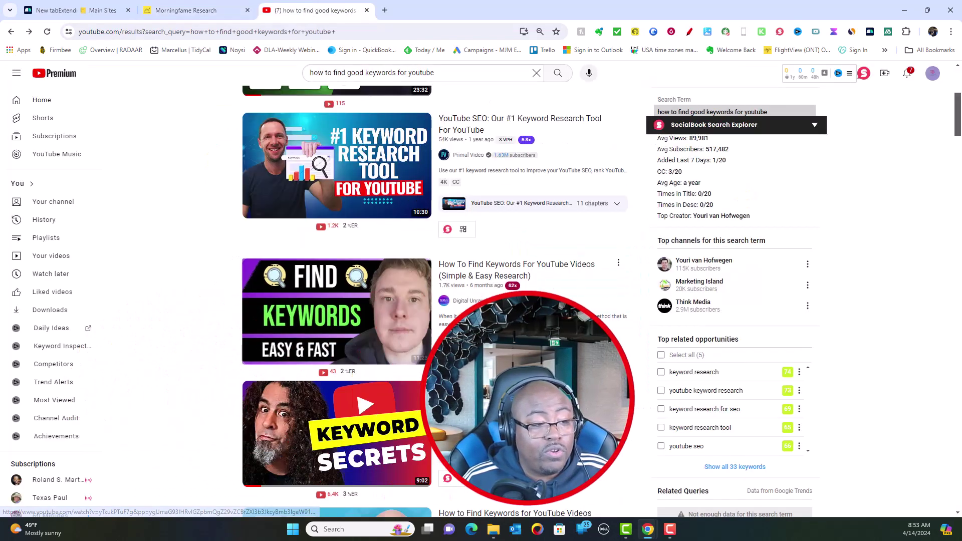
scroll(143, 246, down, 10)
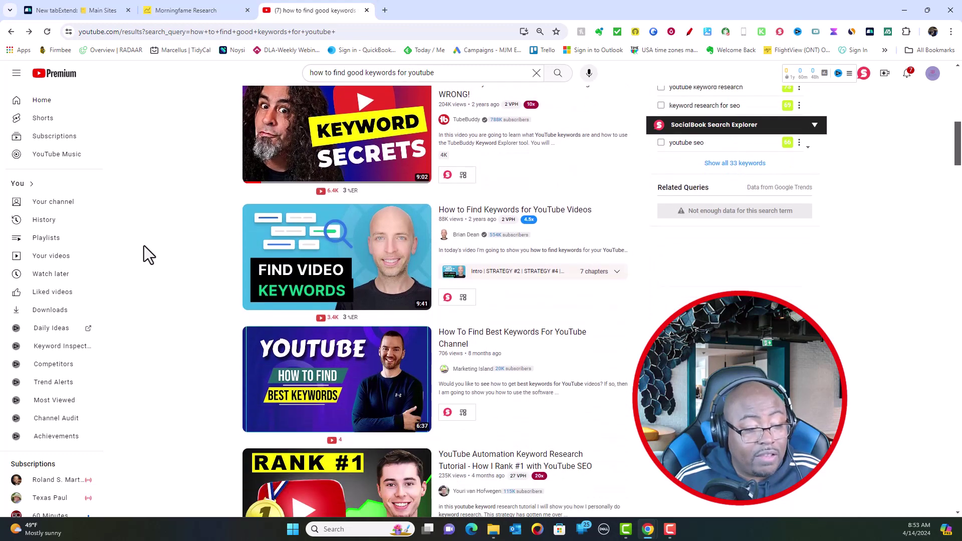
scroll(143, 246, down, 5)
scroll(143, 246, down, 6)
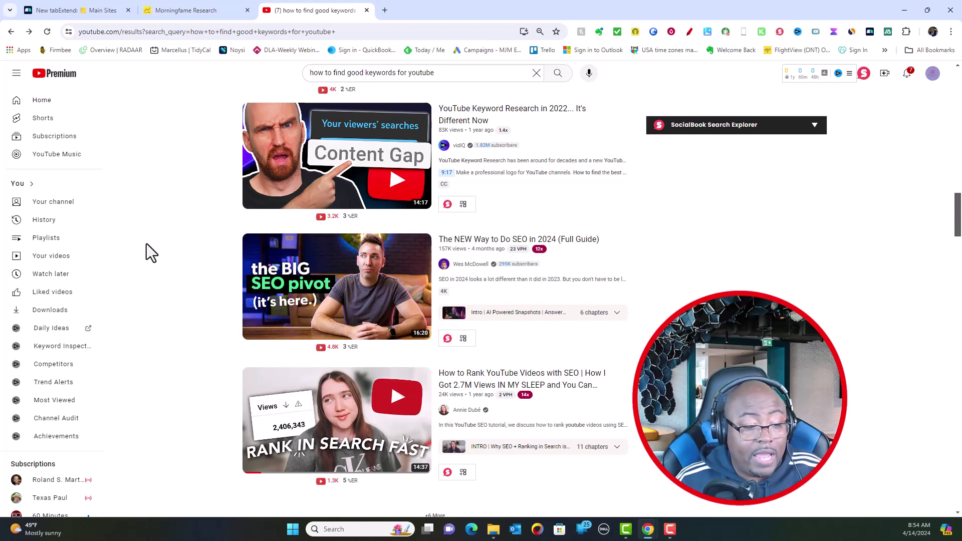
scroll(146, 243, down, 6)
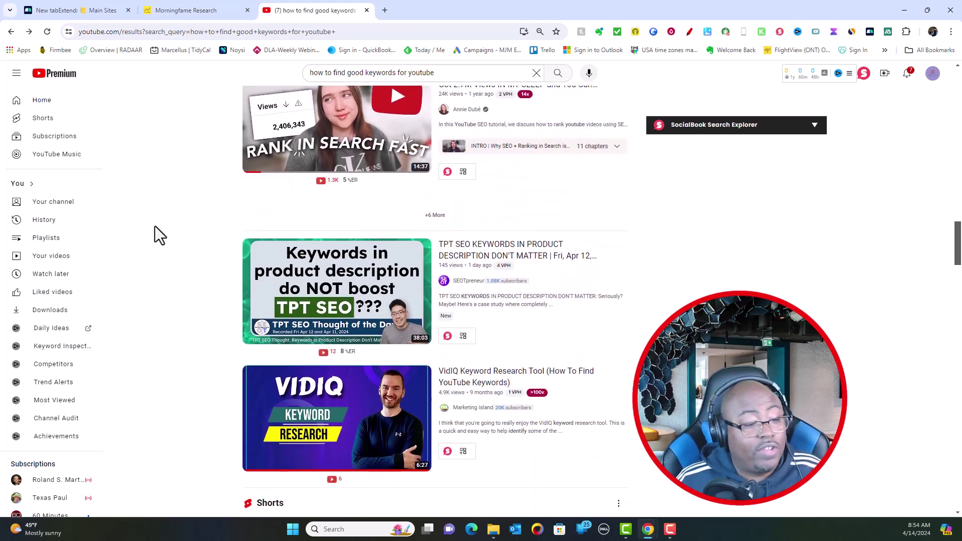
scroll(156, 212, down, 10)
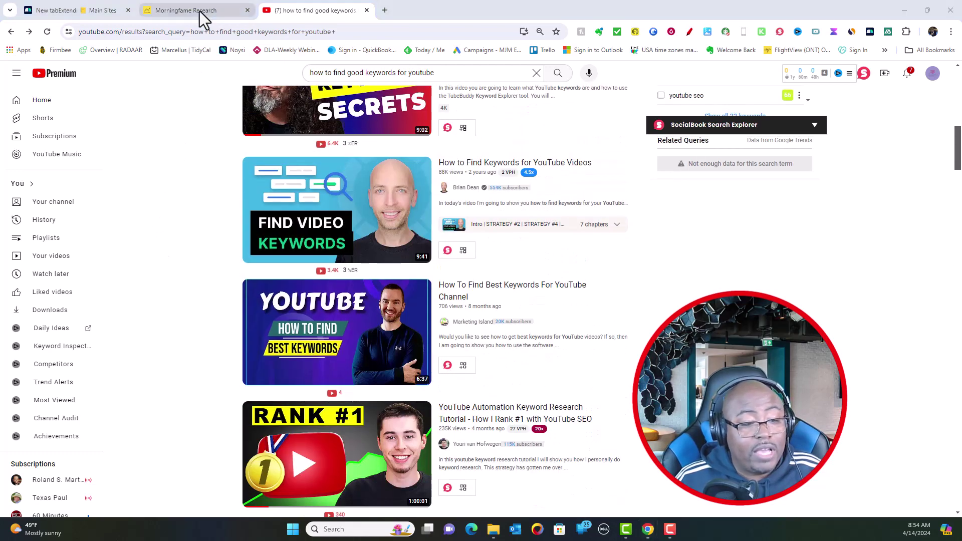
Return to the Morningfame optimization page and examine the tag scores, the title and the description fields
click(200, 11)
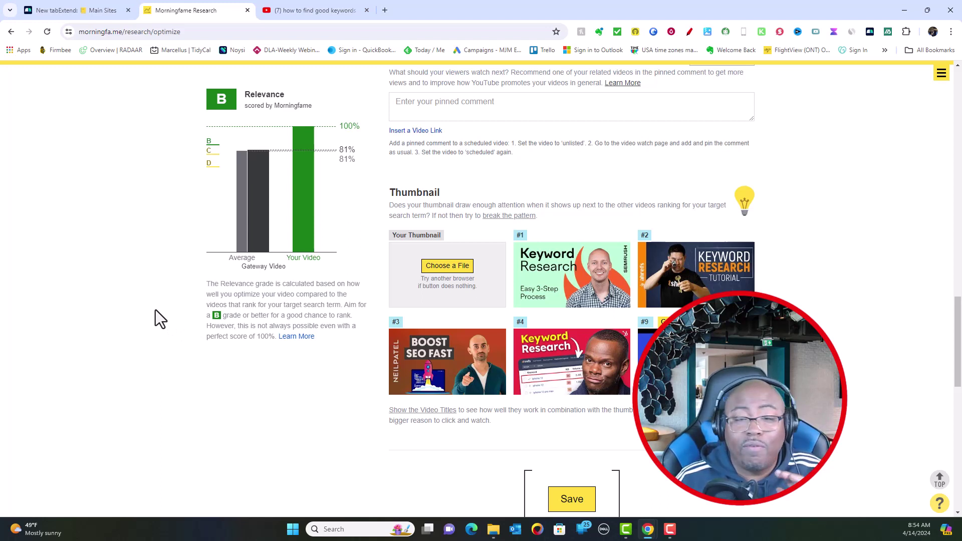
scroll(156, 310, up, 5)
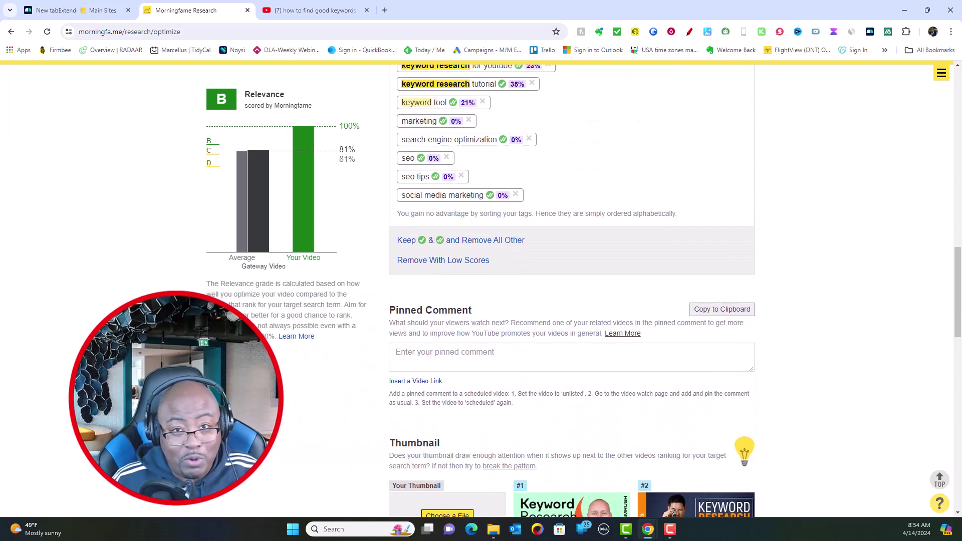
scroll(572, 291, up, 8)
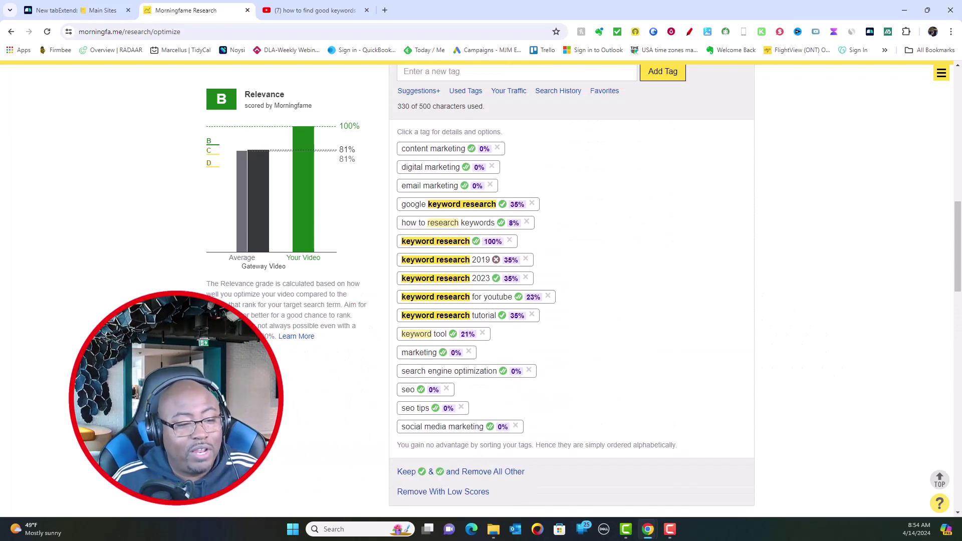
scroll(205, 249, up, 8)
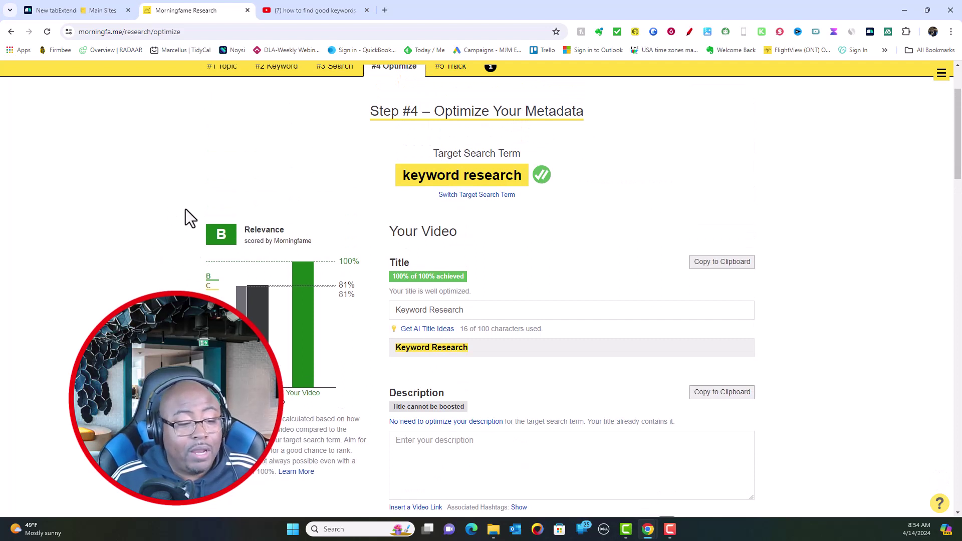
scroll(557, 245, down, 2)
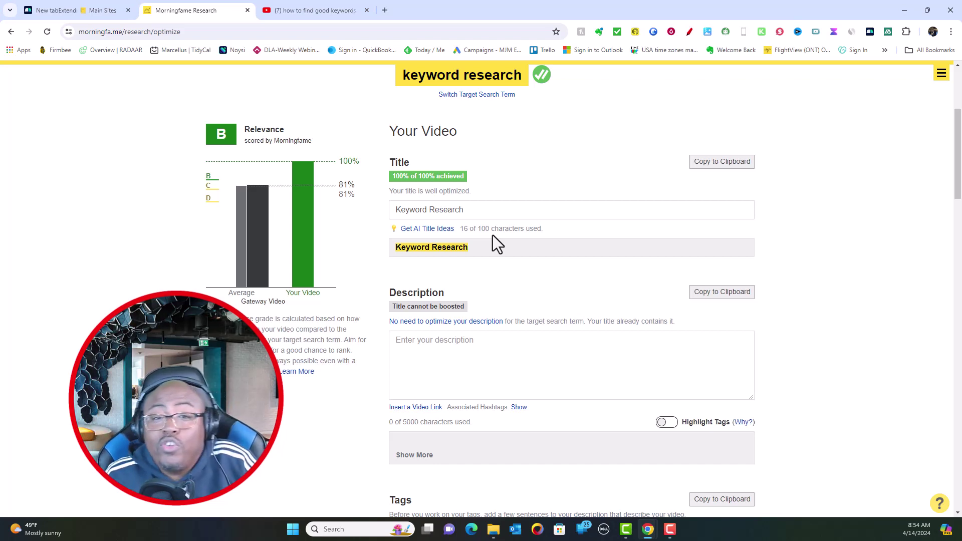
Switch to the YouTube search results and check how the ranking videos word their titles, back up to the first result
click(311, 9)
scroll(609, 346, down, 3)
mouse_move(535, 397)
scroll(530, 250, up, 15)
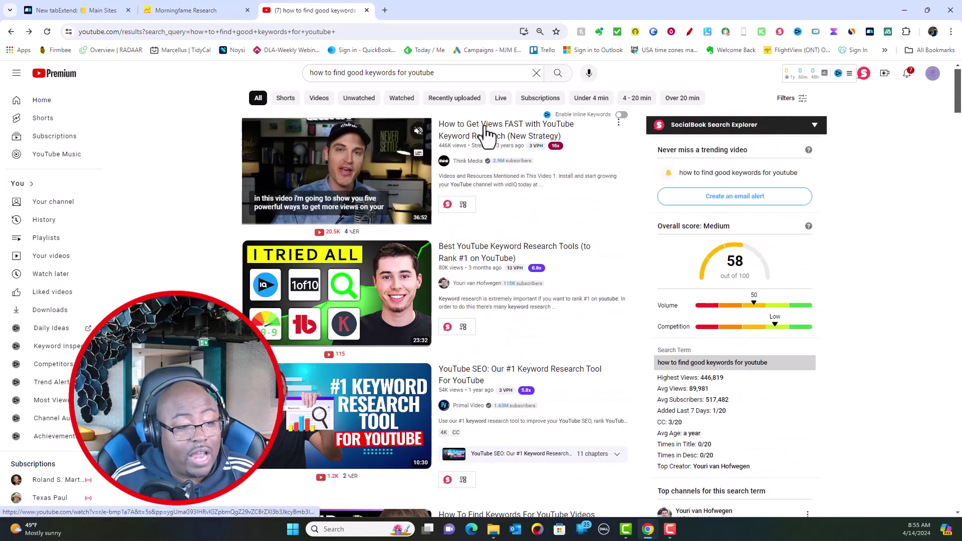
Return to Morningfame, get AI title ideas and use "Keyword Research: Your Secret Weapon to Online Success" as the video title
click(224, 11)
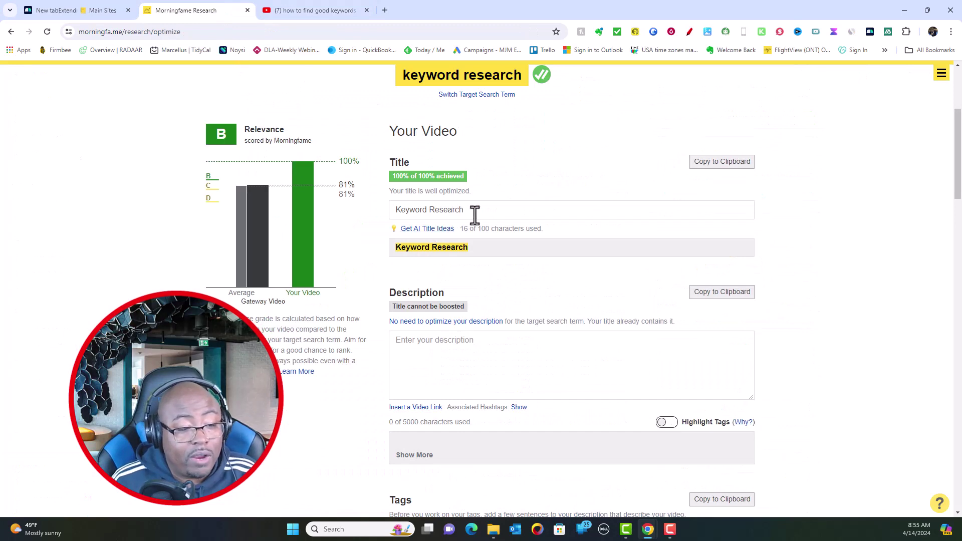
click(426, 232)
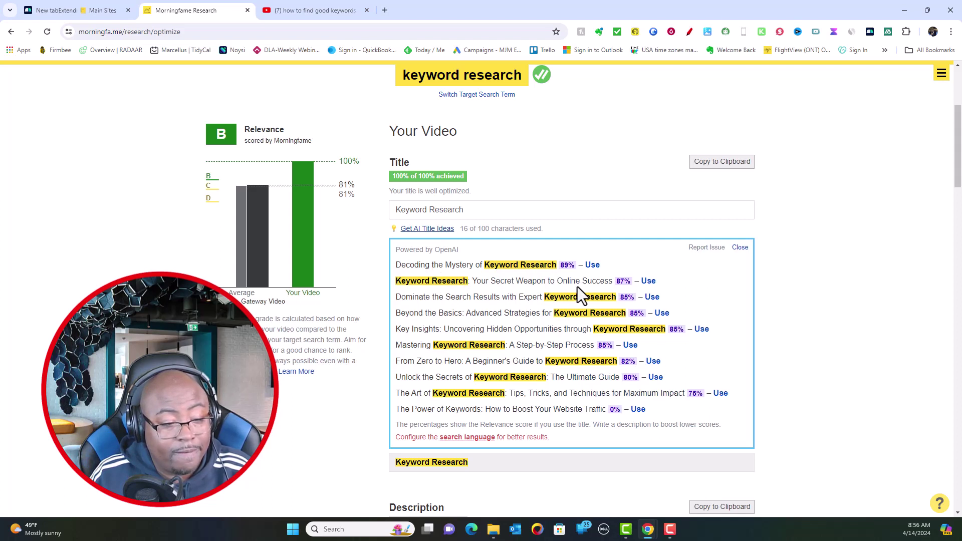
click(648, 281)
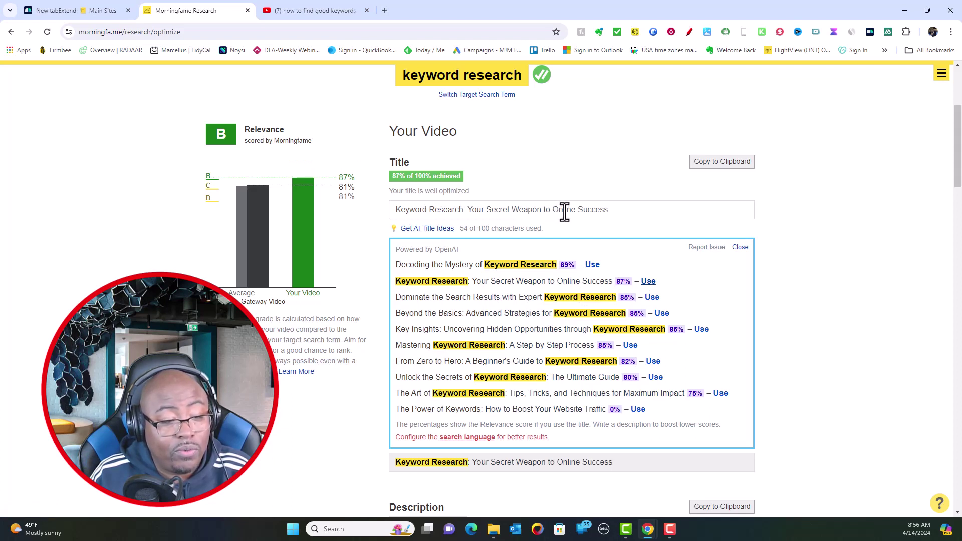
Replace the title's ending so it reads "Keyword Research: Your Secret Weapon to Beat Your Competition", and close the AI title ideas
click(627, 212)
key(BackSpace)
key(BackSpace)
key(BackSpace)
key(BackSpace)
key(BackSpace)
key(BackSpace)
key(BackSpace)
key(BackSpace)
key(BackSpace)
key(BackSpace)
key(BackSpace)
key(BackSpace)
key(BackSpace)
key(BackSpace)
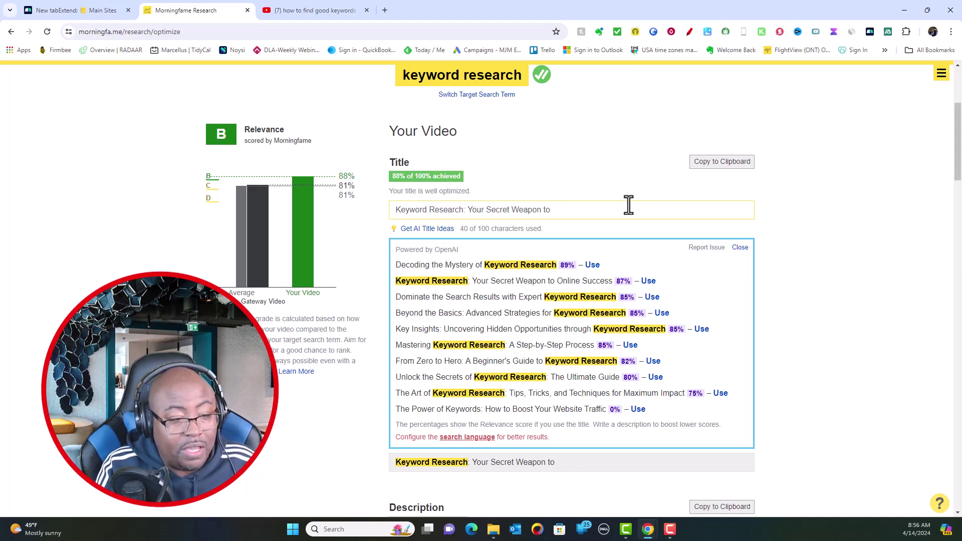
text(Be)
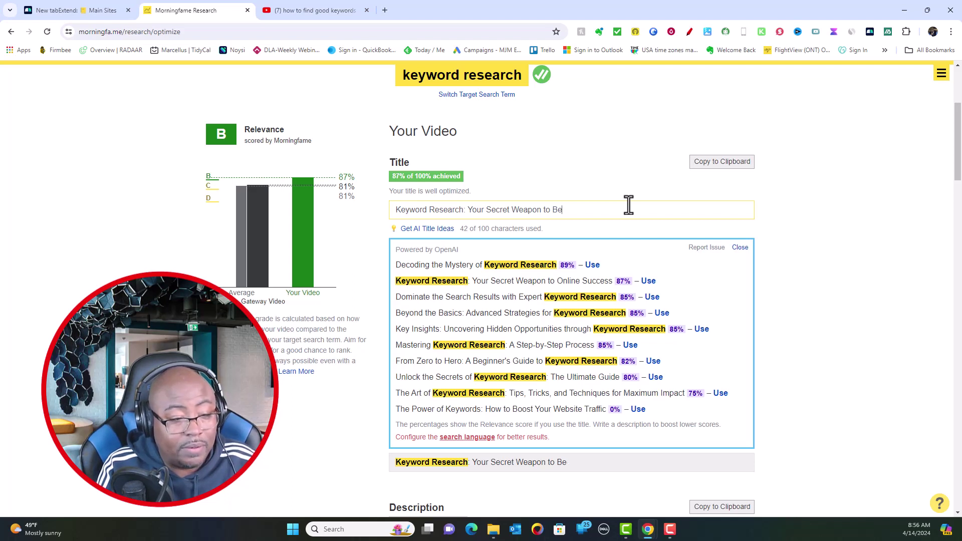
text(at )
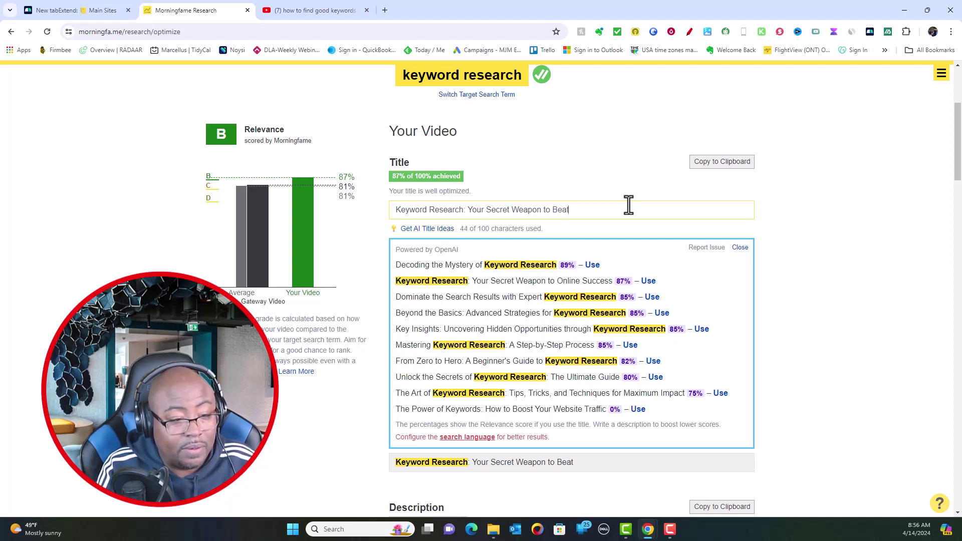
text(Your )
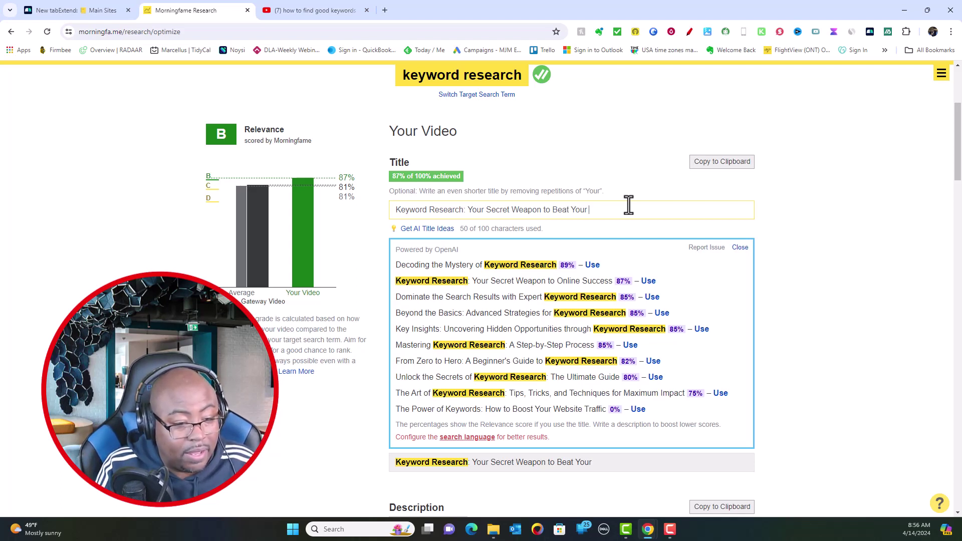
text(Com)
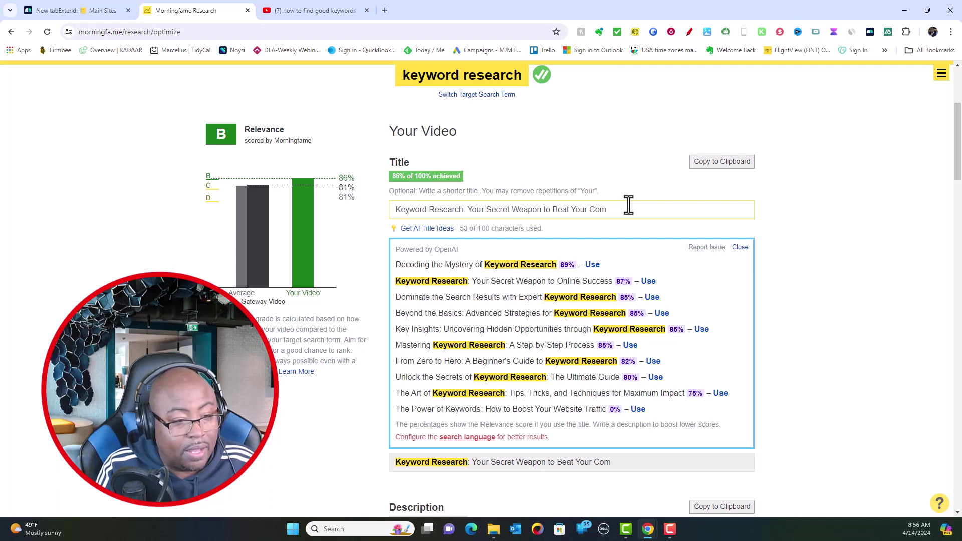
text(p)
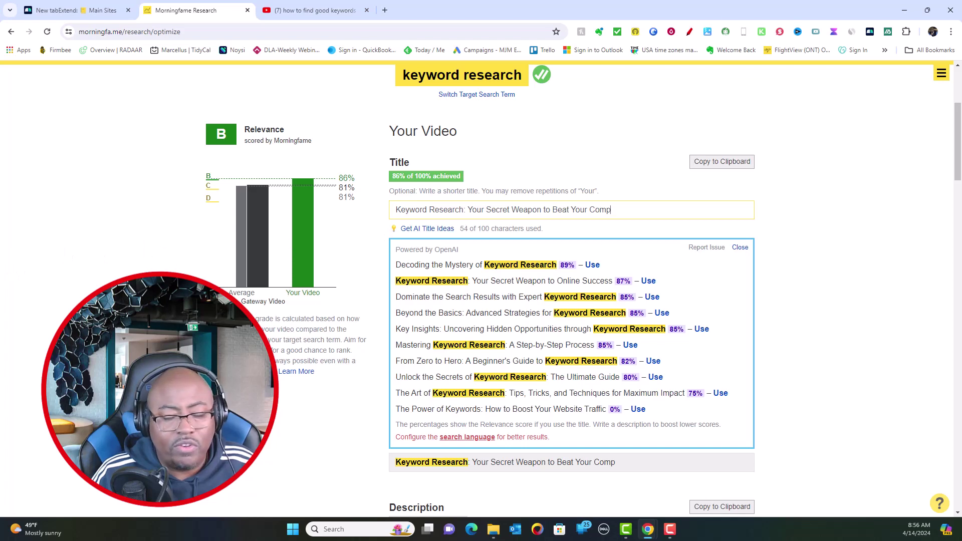
text(etition)
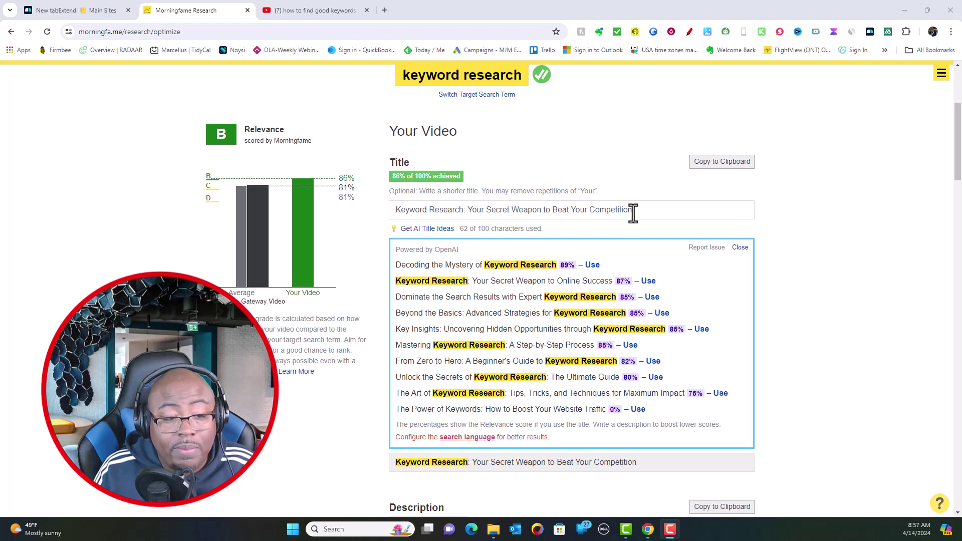
click(740, 248)
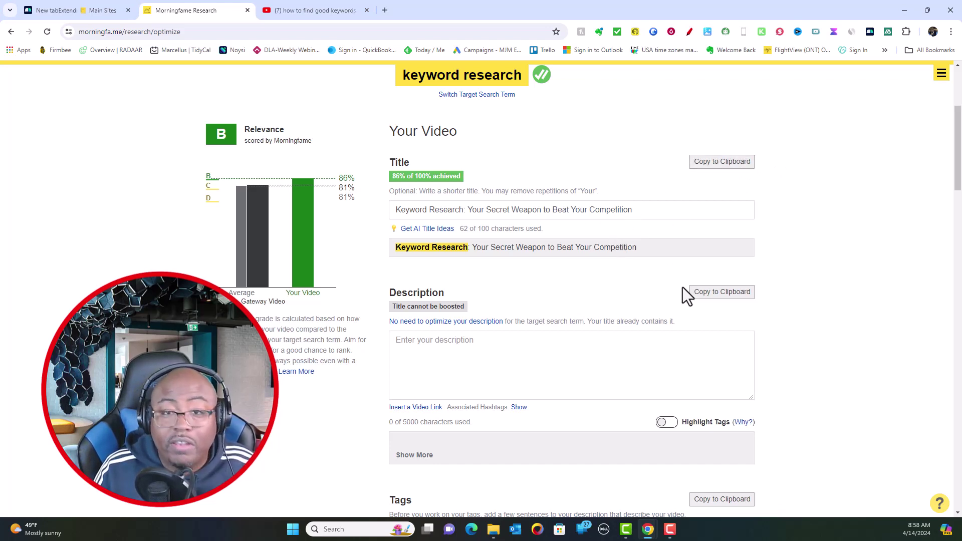
Turn on tag highlighting for the description, review the suggested words against the tag list, and turn the highlighting off again
scroll(600, 245, down, 1)
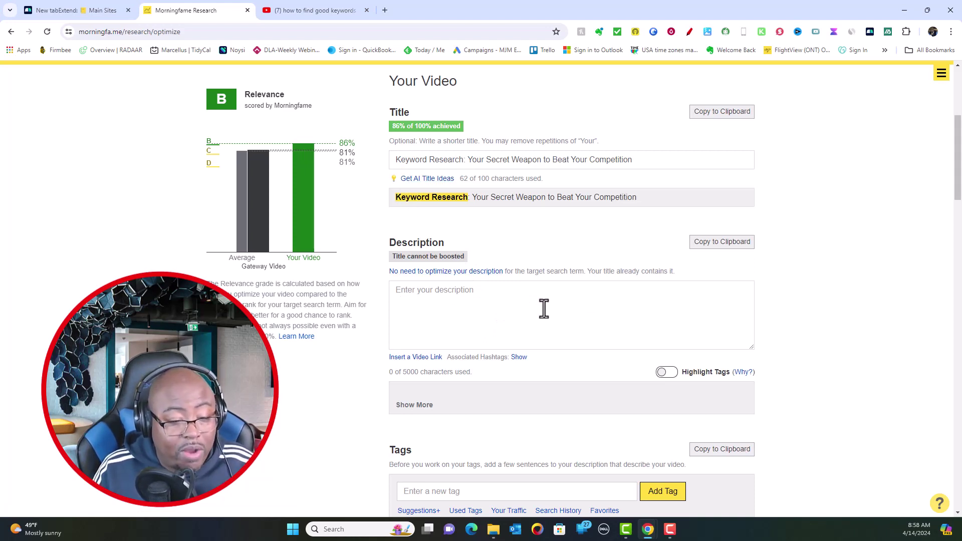
click(672, 372)
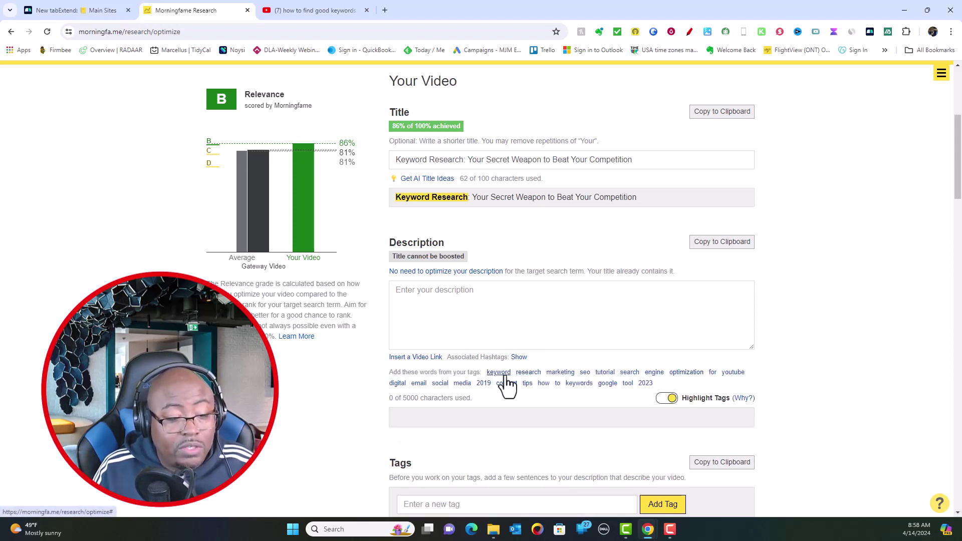
click(665, 398)
click(667, 372)
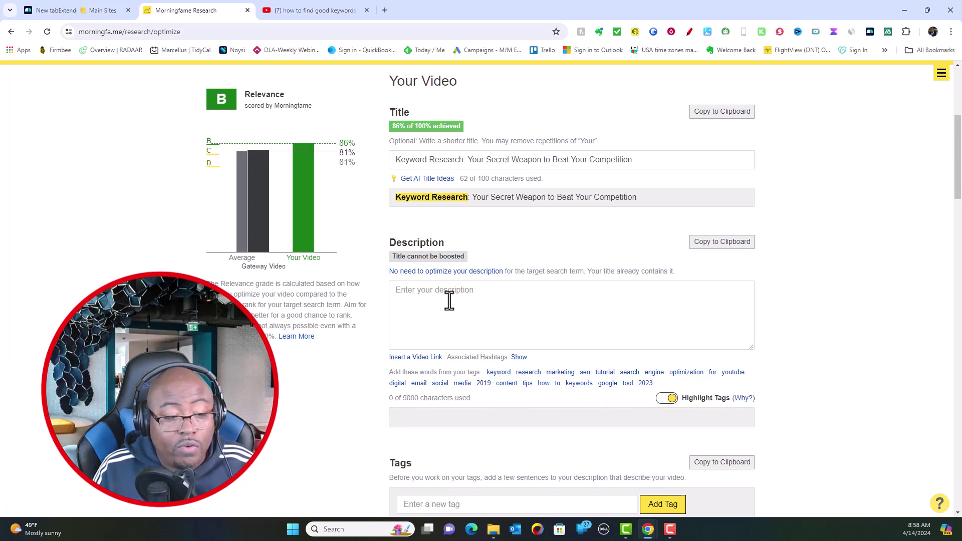
scroll(592, 366, down, 8)
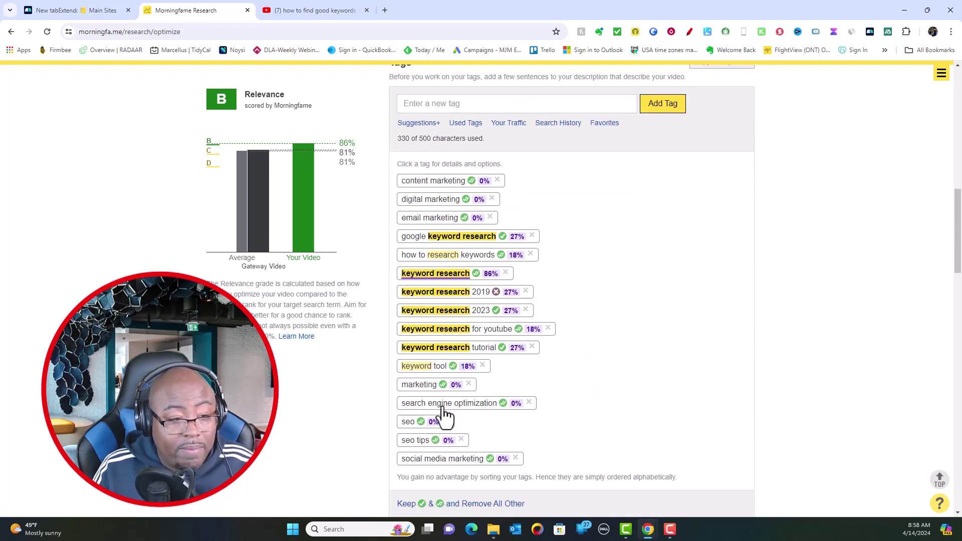
scroll(466, 428, up, 7)
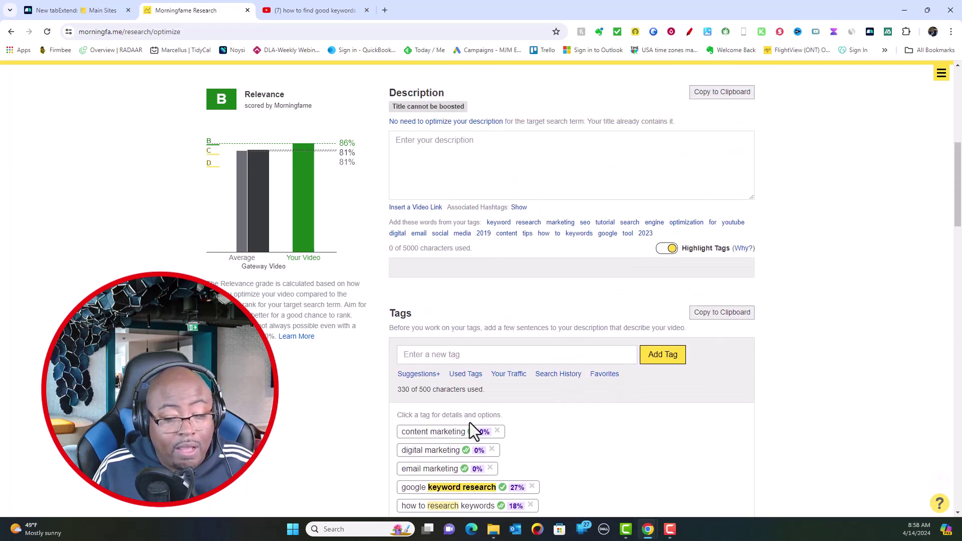
scroll(490, 413, down, 3)
scroll(489, 414, down, 3)
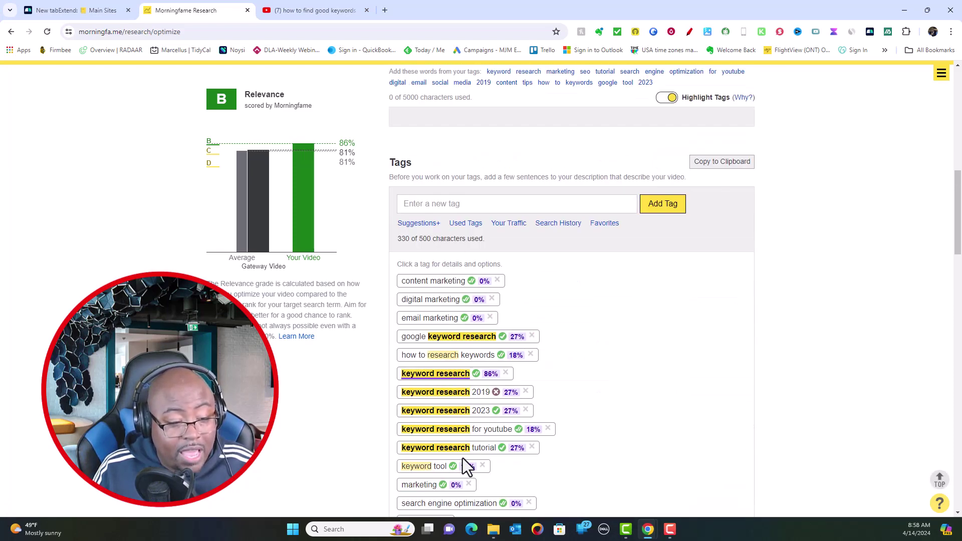
scroll(466, 462, up, 6)
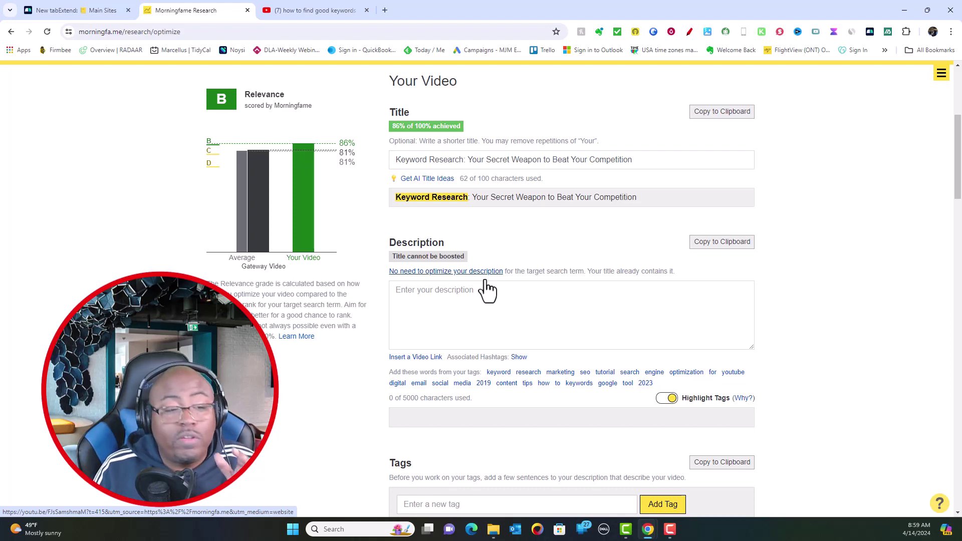
click(664, 399)
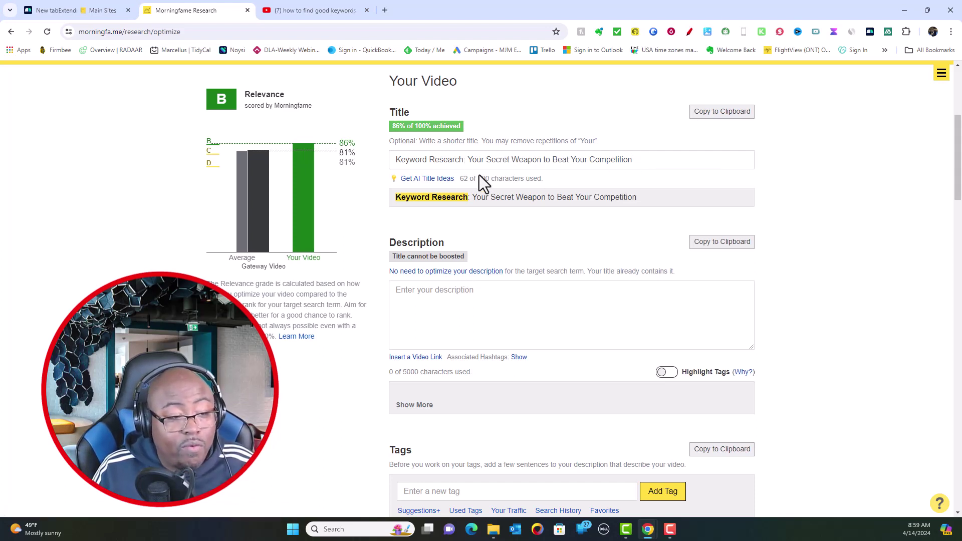
Reopen the AI title ideas, compare them with the titles and thumbnails in the YouTube search results, and return to Morningfame
click(445, 184)
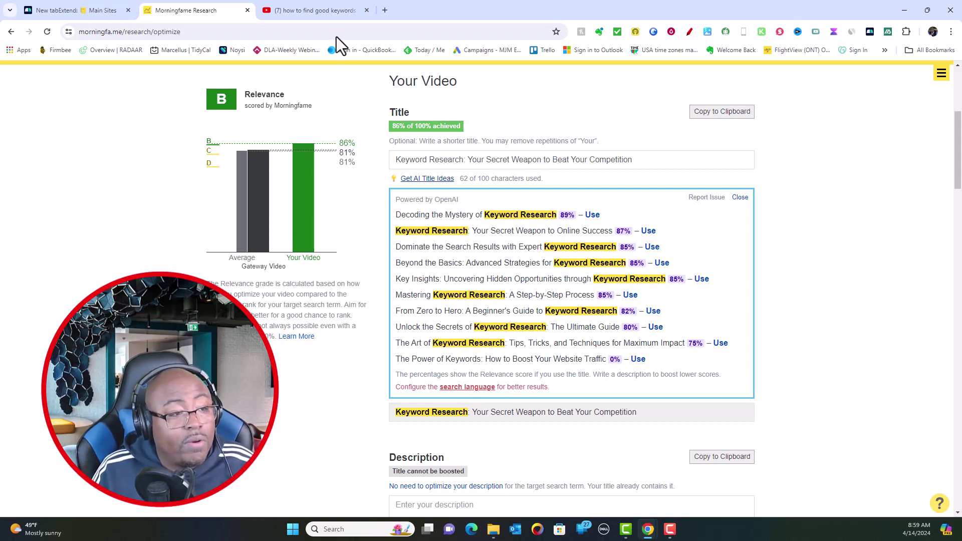
click(320, 11)
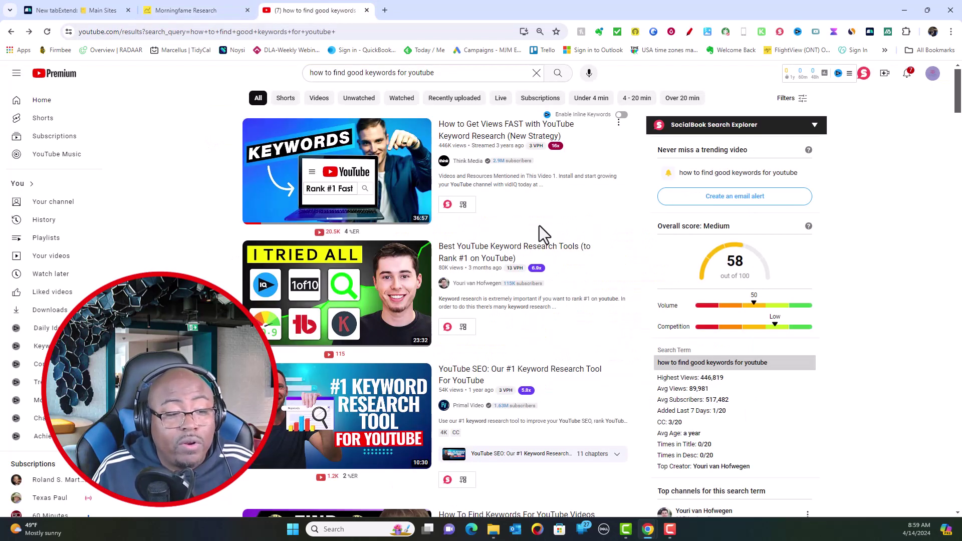
mouse_move(560, 228)
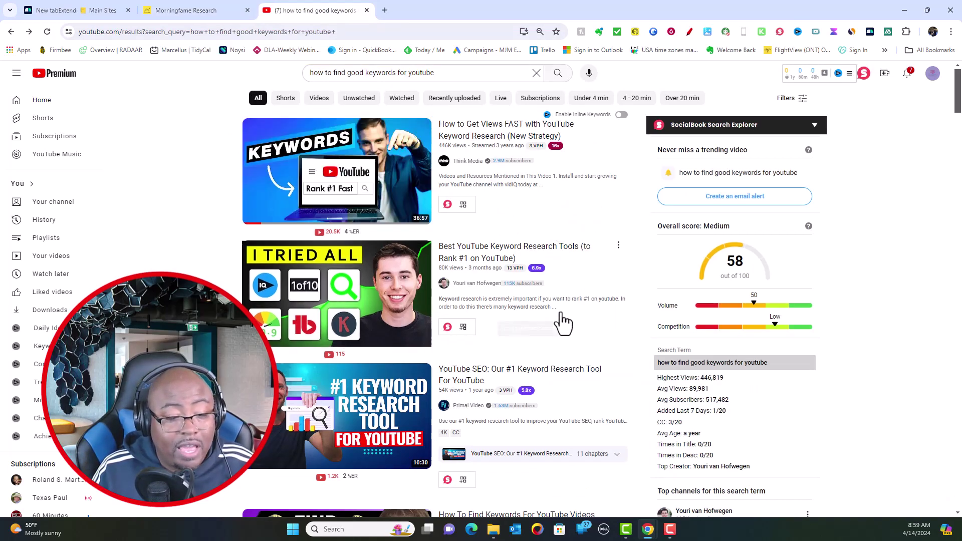
scroll(561, 322, down, 9)
scroll(561, 324, down, 12)
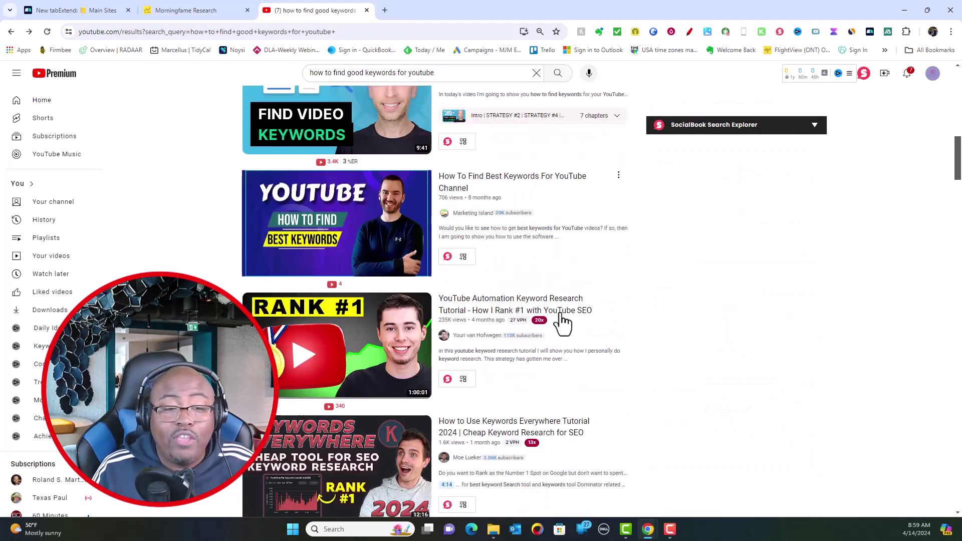
scroll(561, 323, down, 5)
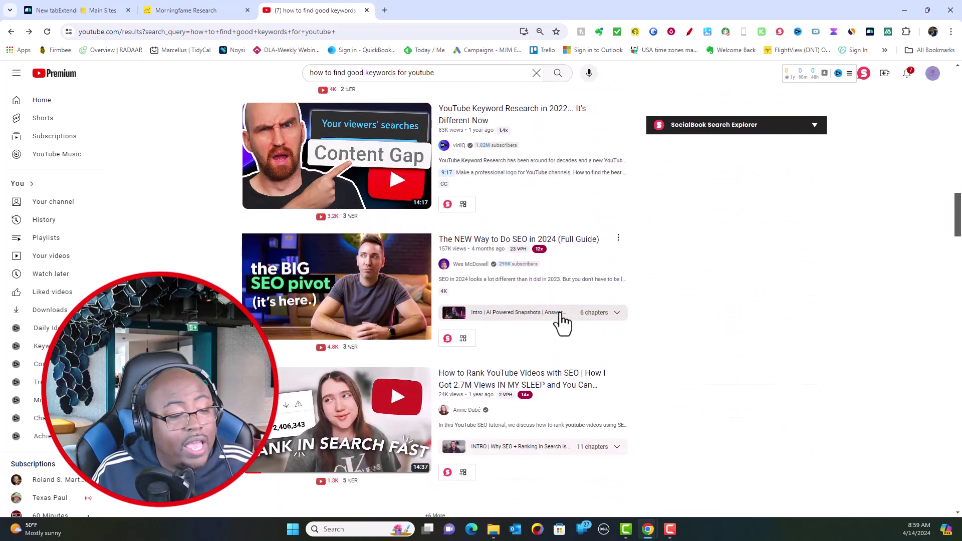
scroll(560, 322, up, 5)
scroll(562, 319, up, 20)
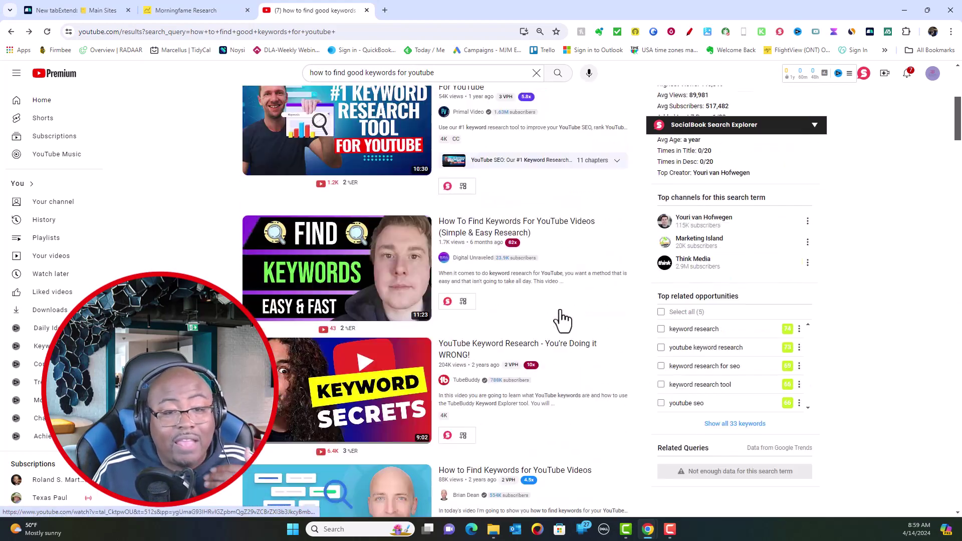
click(185, 11)
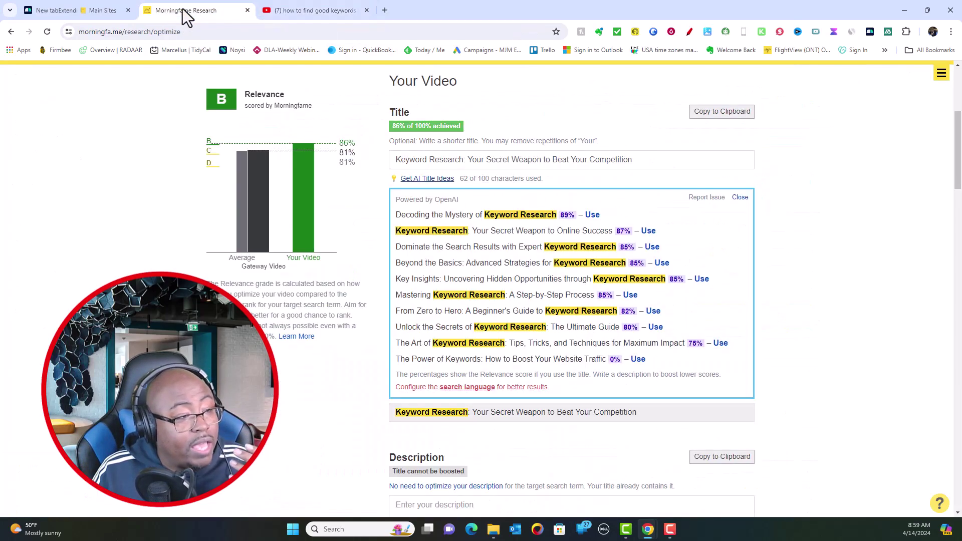